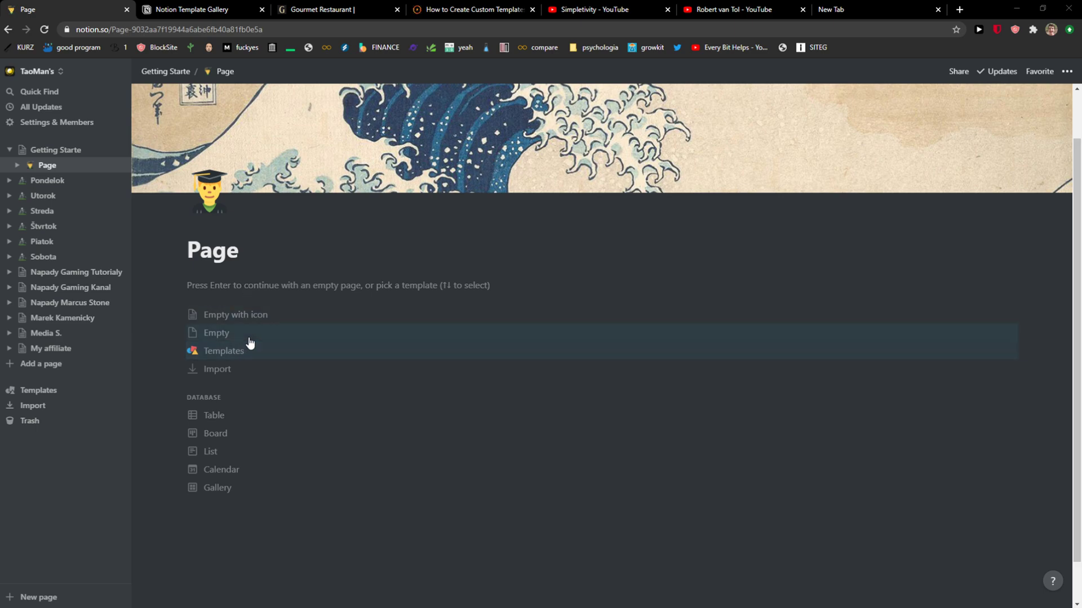
Step: On an empty line, insert a template button named 'My weeks' whose template holds an empty to-do
scroll(290, 330, "down", 1)
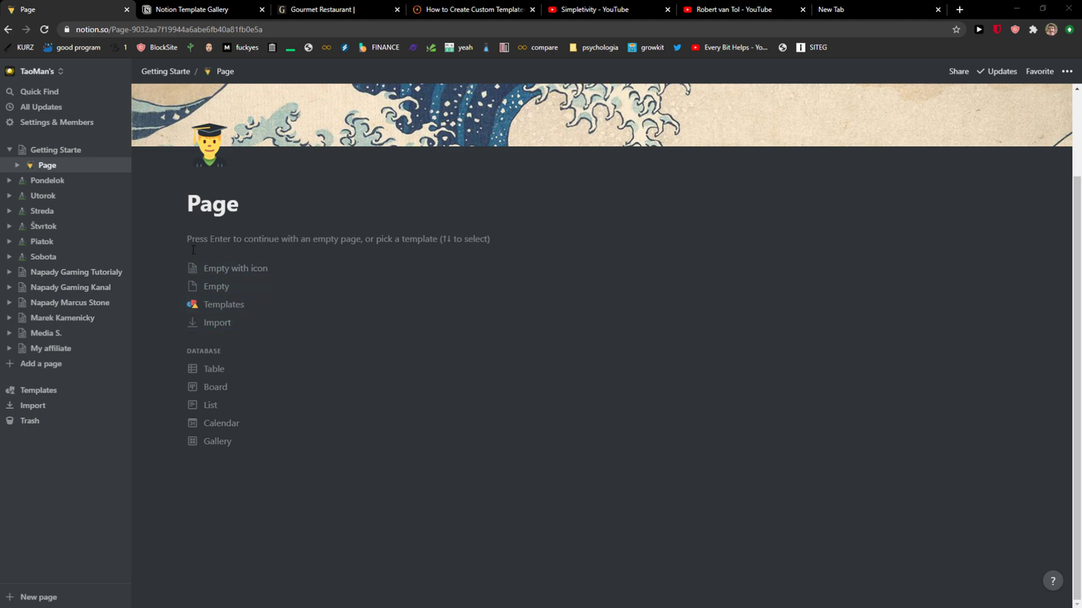
key("Return")
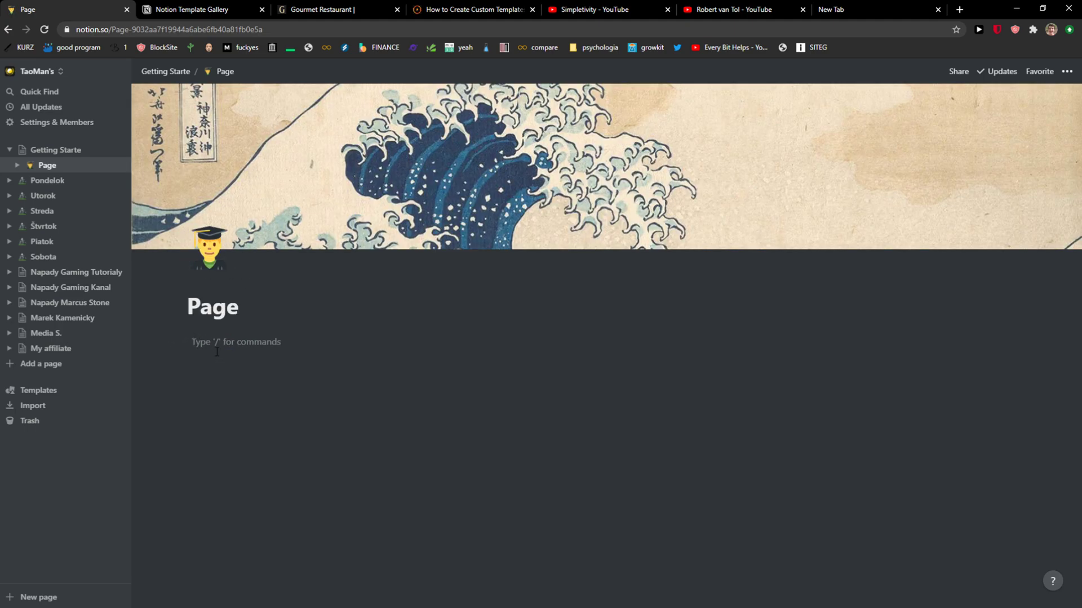
type("/tem")
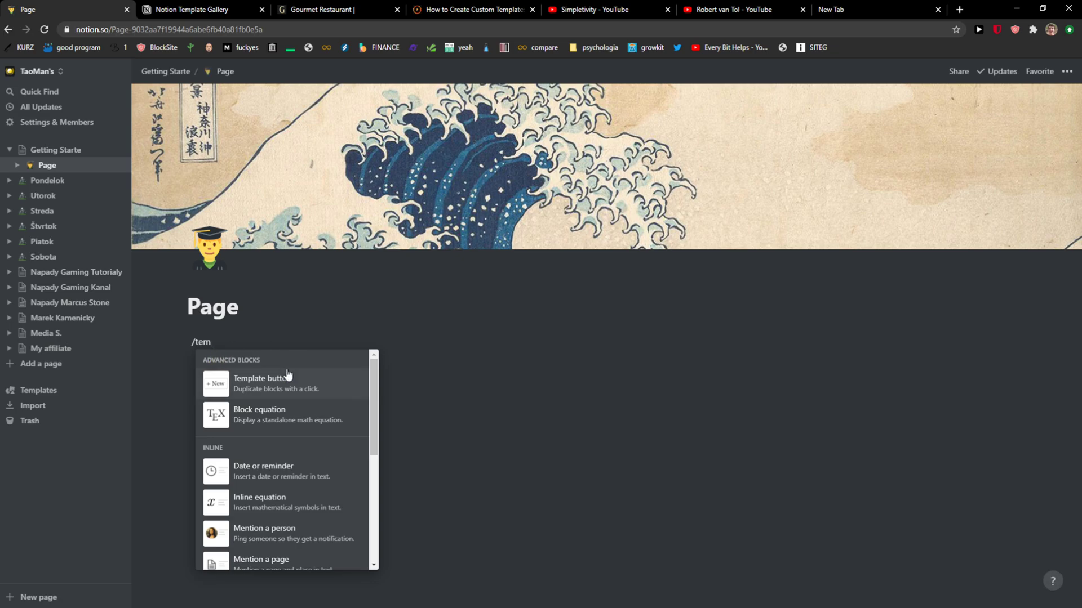
left_click(287, 378)
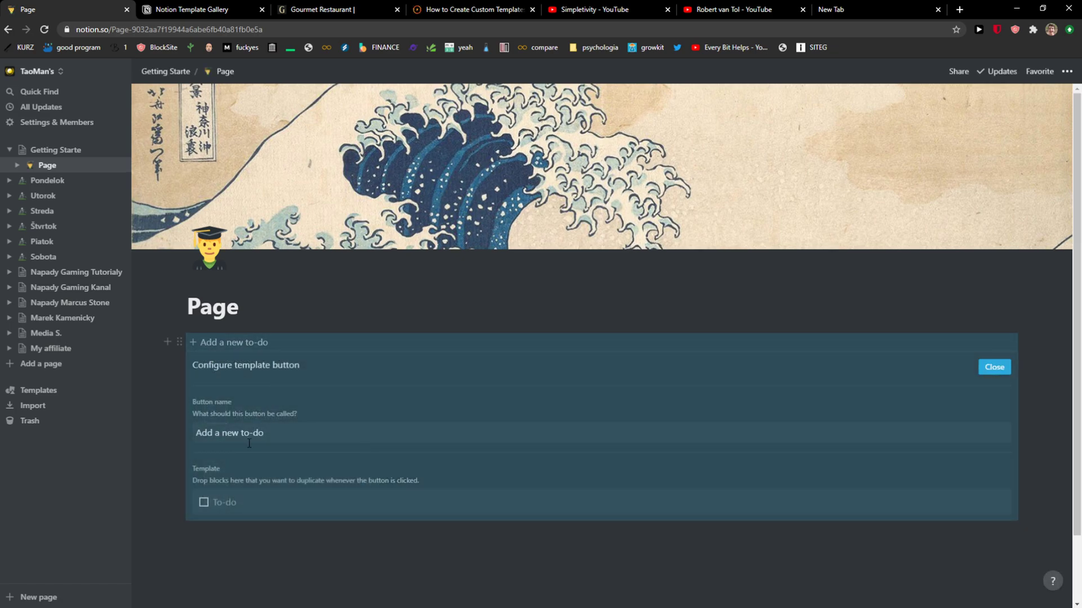
left_click(283, 437)
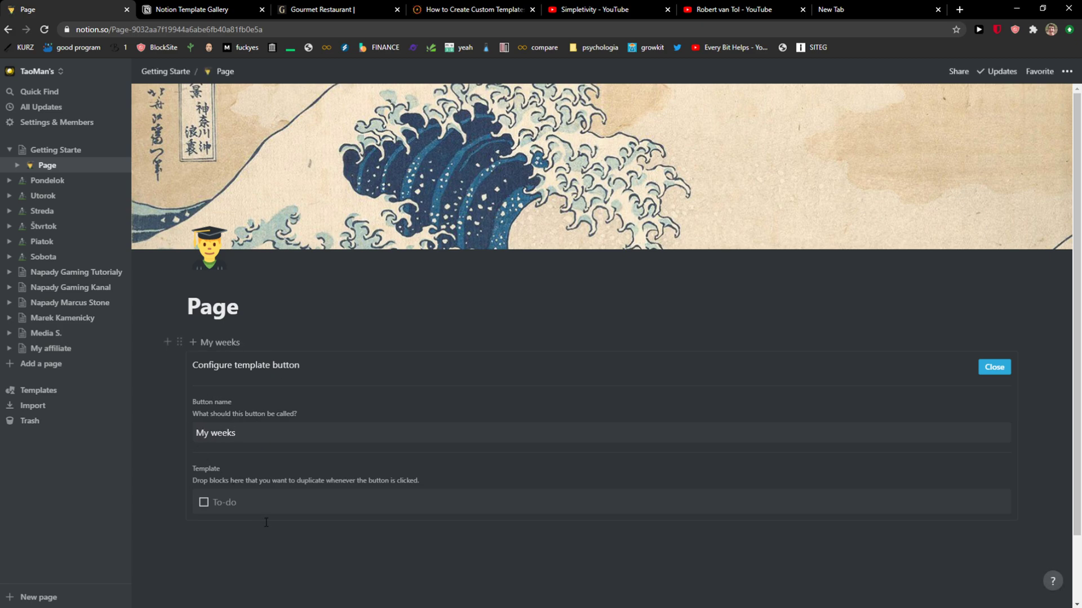
key("Escape")
left_click(238, 501)
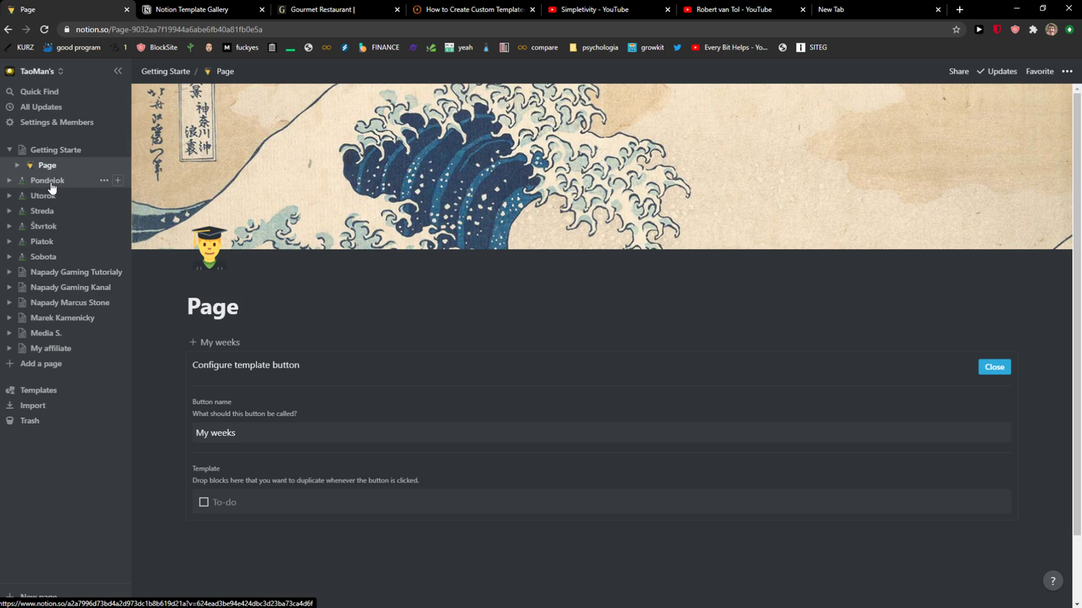
Step: Drag the Pondelok, Utorok, Sobota and Piatok day pages from the sidebar into the My weeks template
left_click_drag(80, 192, 251, 509)
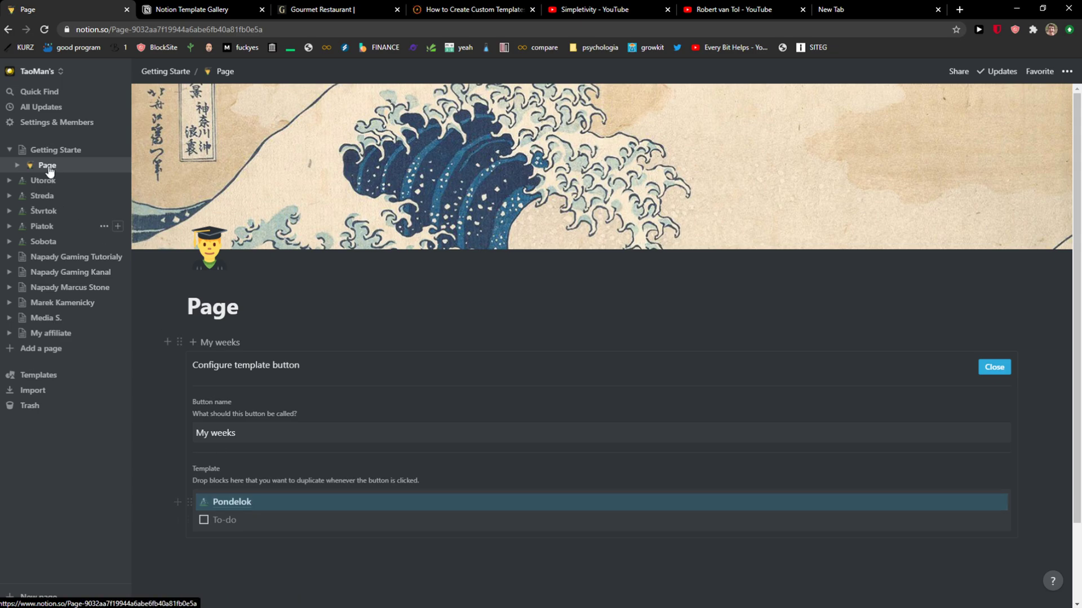
left_click_drag(45, 185, 270, 493)
left_click_drag(45, 195, 271, 495)
left_click_drag(35, 166, 10, 135)
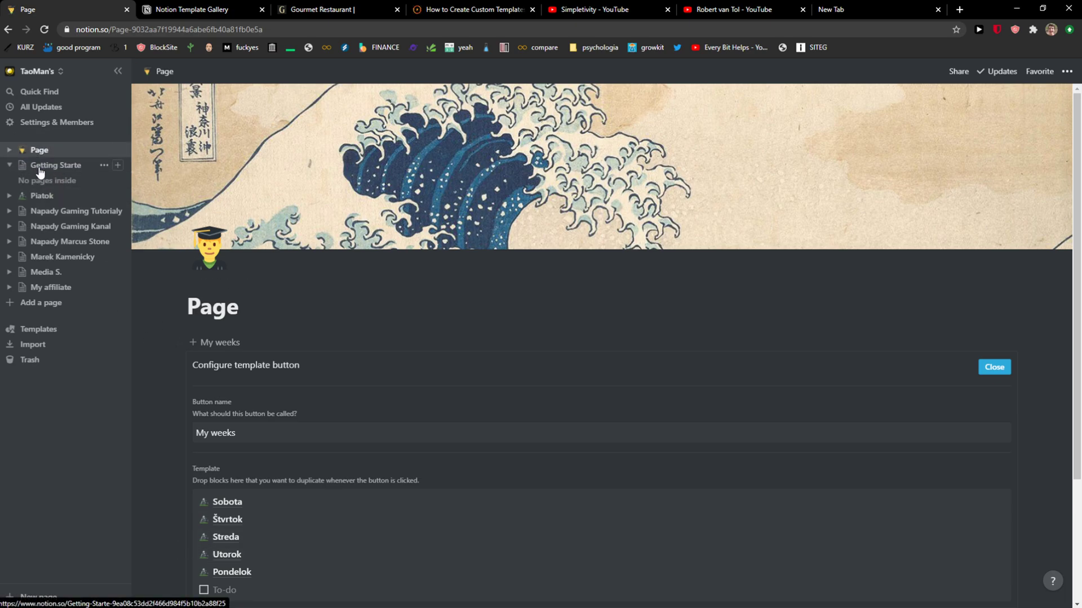
left_click_drag(45, 196, 289, 500)
scroll(282, 479, "up", 2)
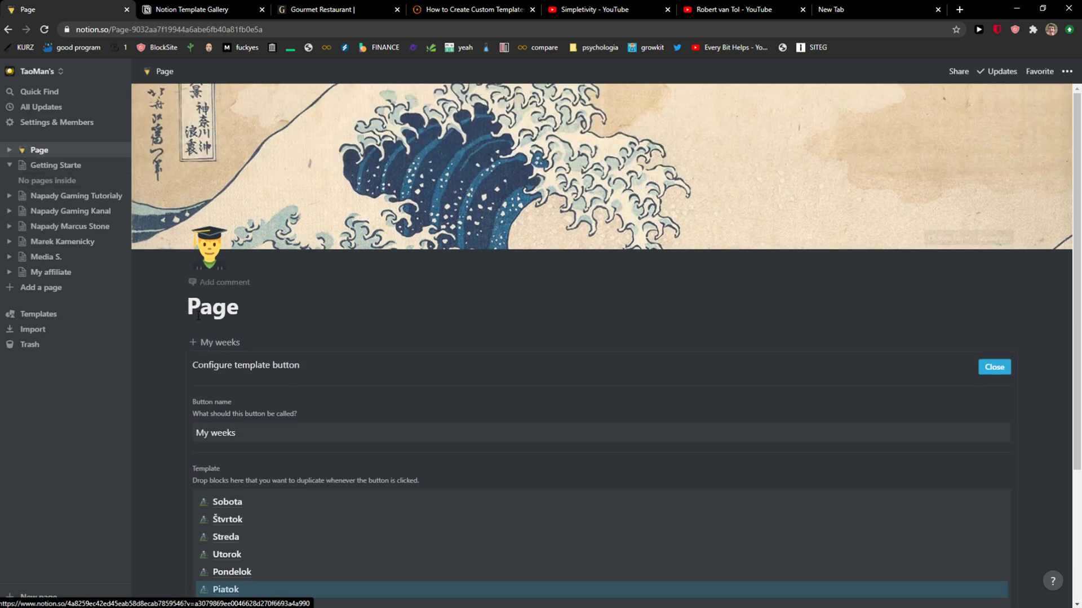
Step: Rename the page title to 'My Week'
left_click(209, 322)
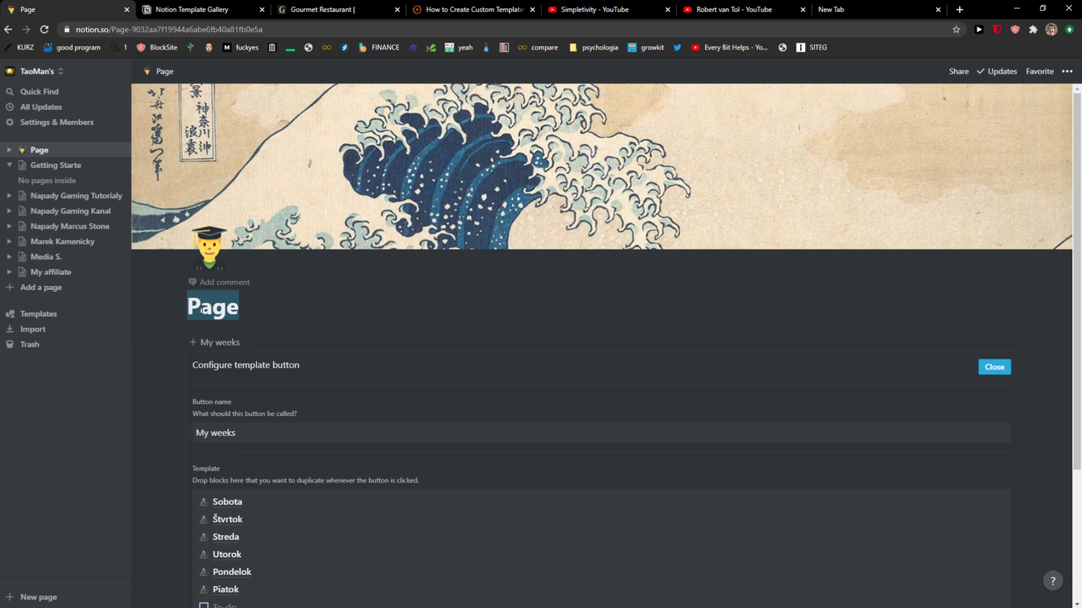
type("My Week")
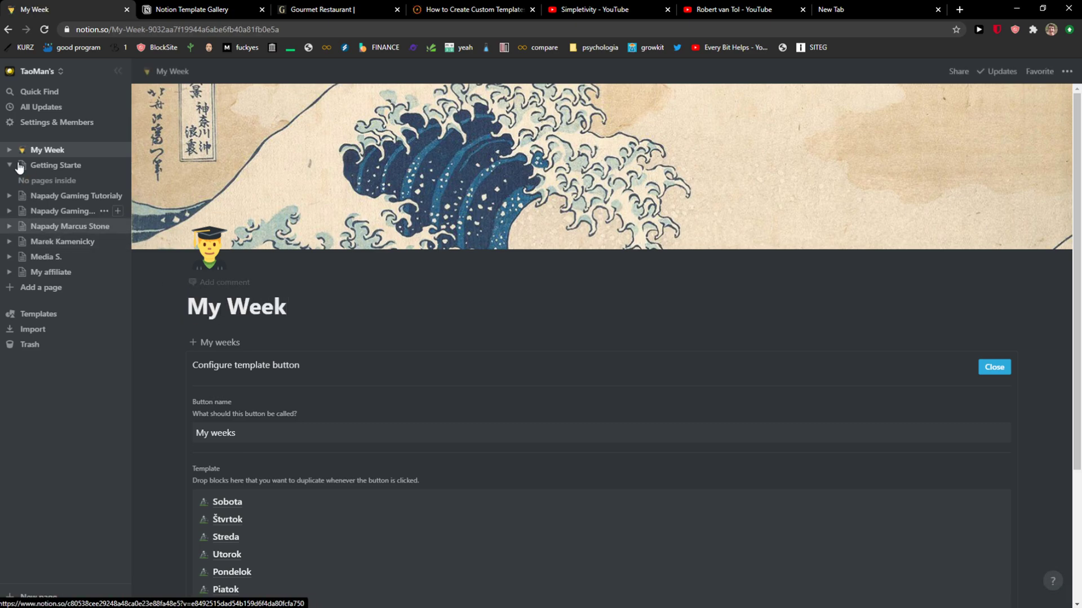
left_click(9, 150)
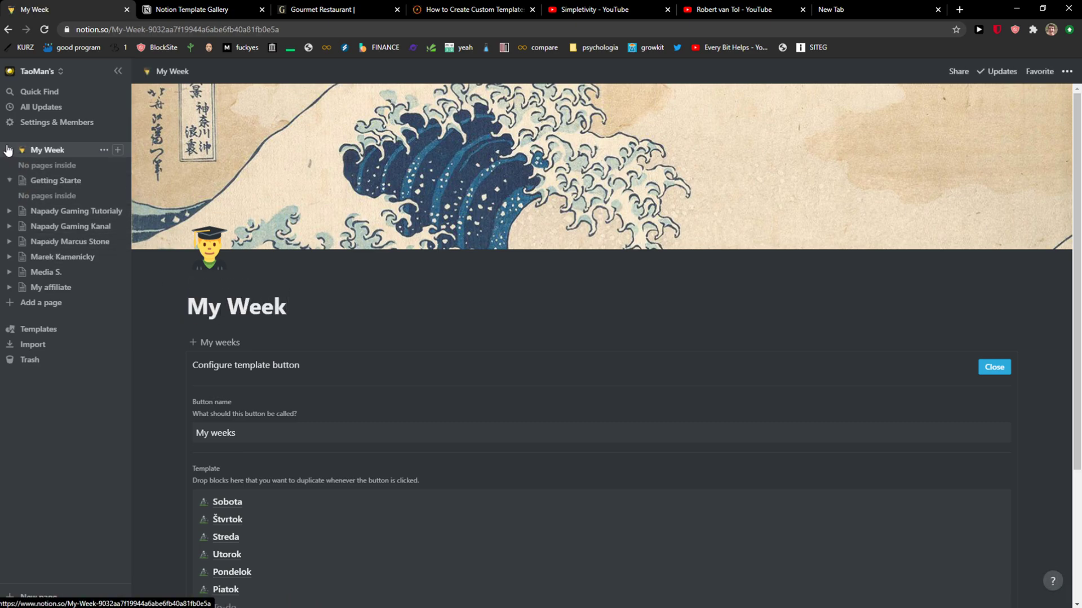
left_click(9, 149)
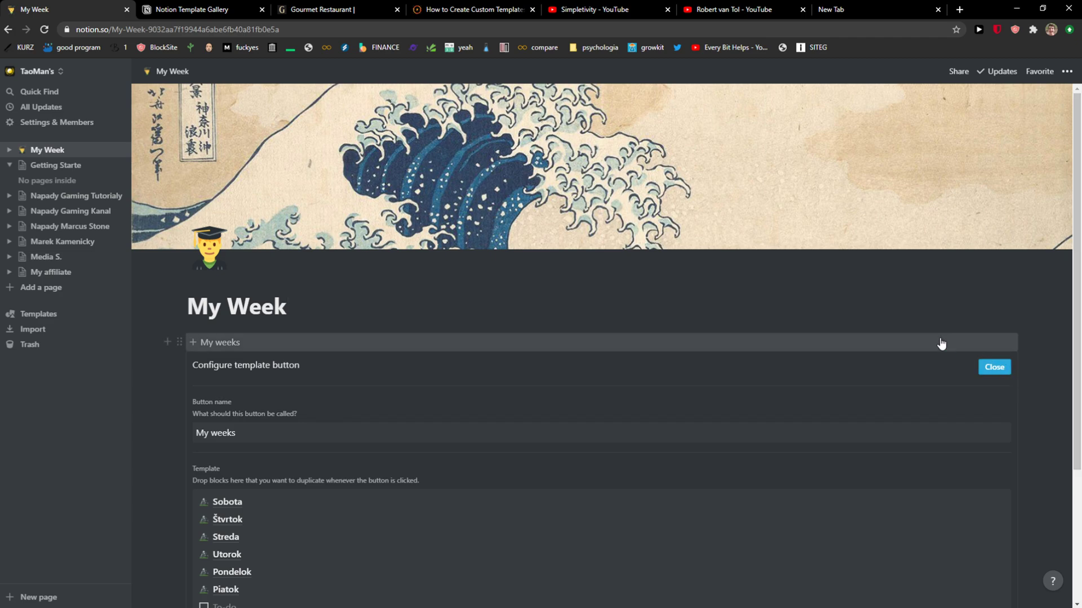
Step: Insert the day links from the My weeks button and move Pondelok to the top
left_click(983, 369)
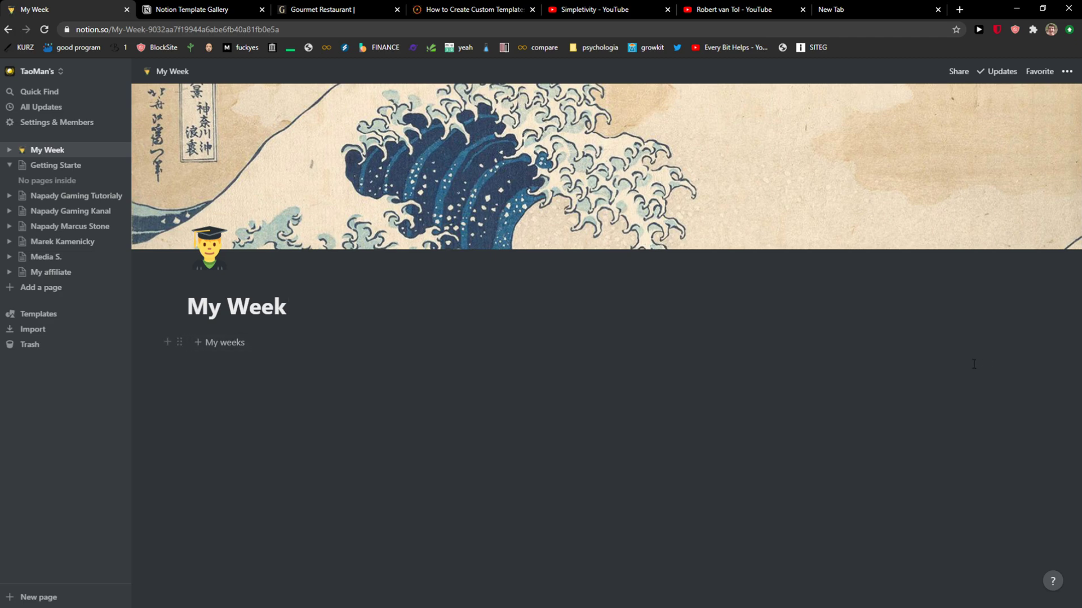
left_click(201, 347)
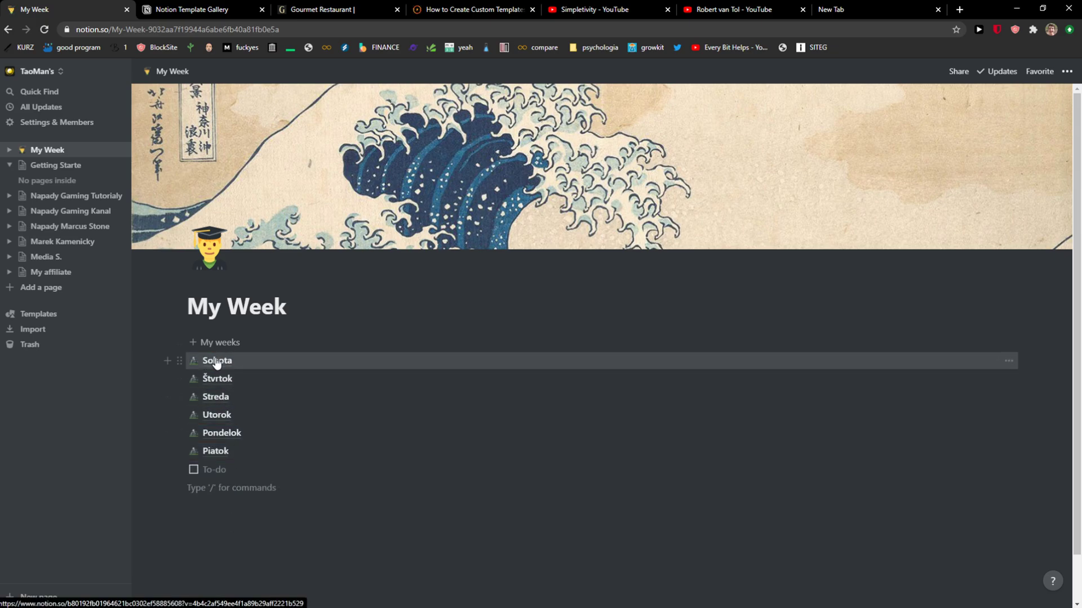
left_click(214, 361)
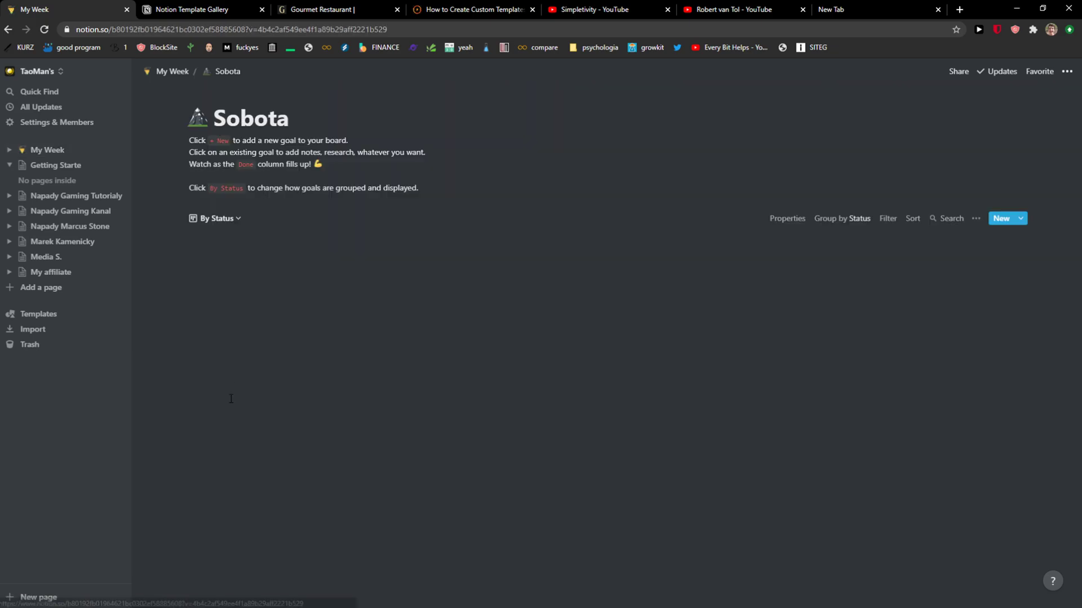
left_click(42, 149)
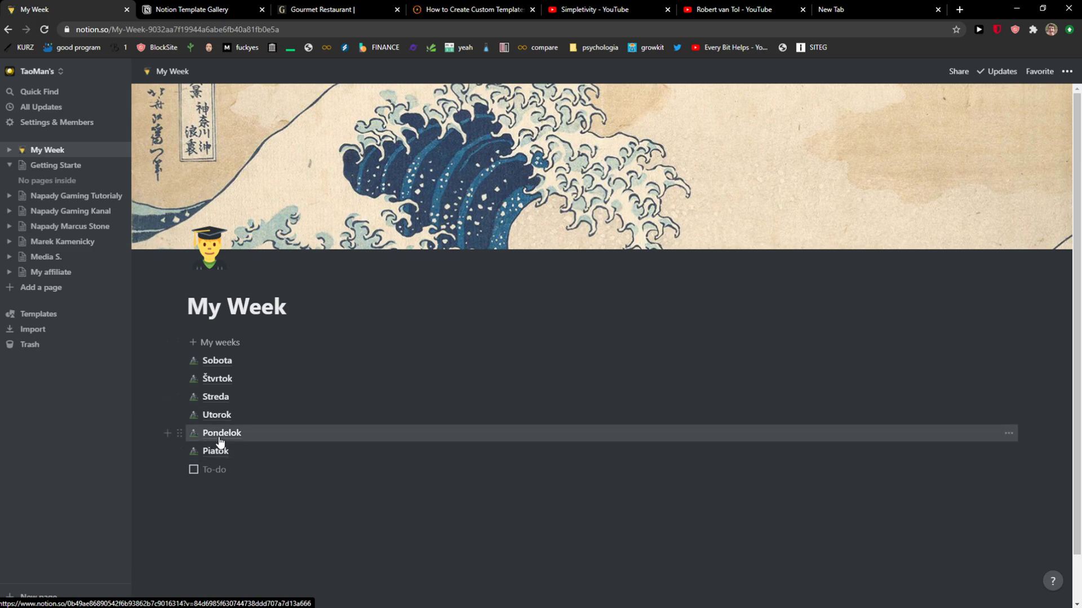
left_click_drag(219, 439, 220, 367)
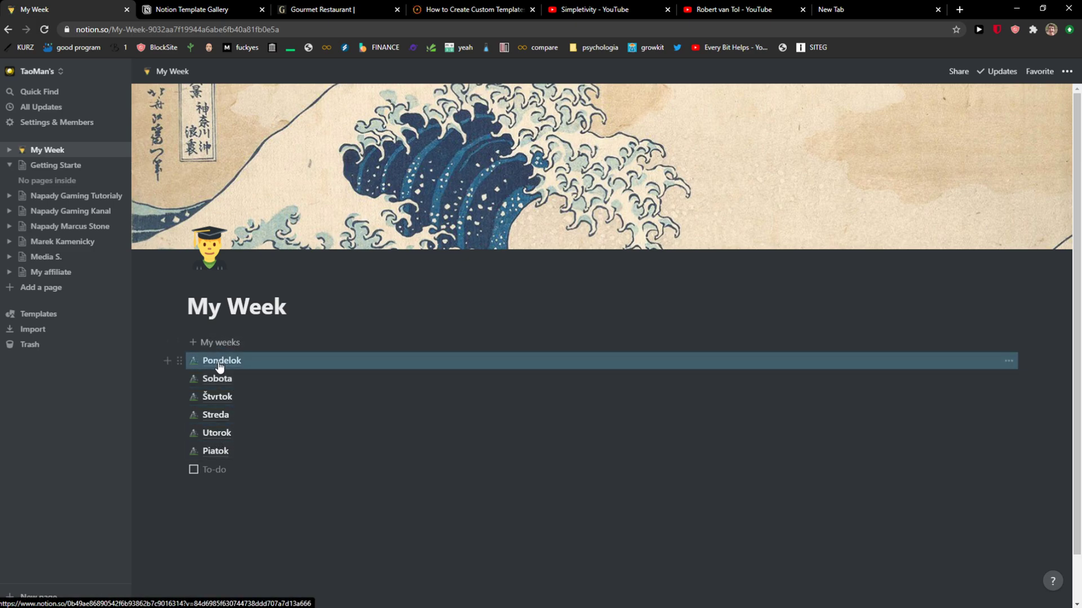
left_click(220, 367)
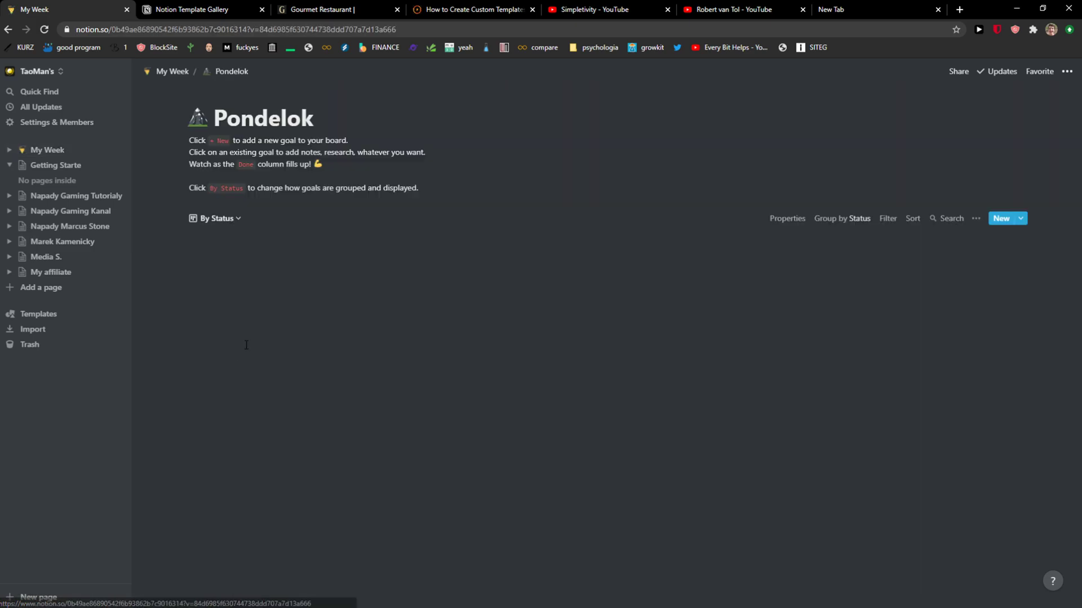
left_click(50, 149)
Step: Insert another set of day links from My weeks and check the Sobota page opens
scroll(223, 464, "down", 1)
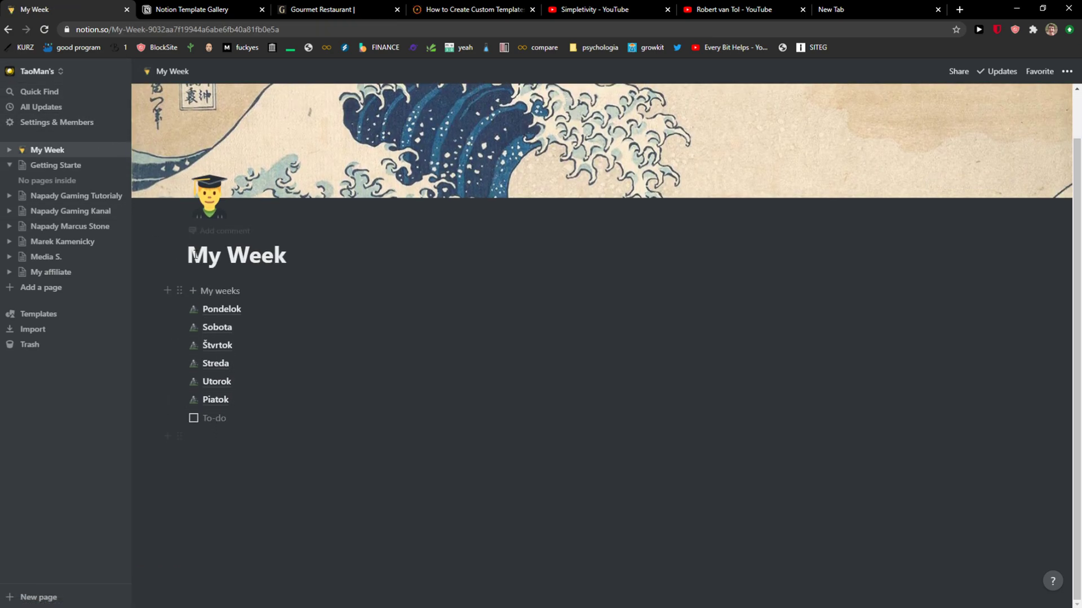
left_click(222, 293)
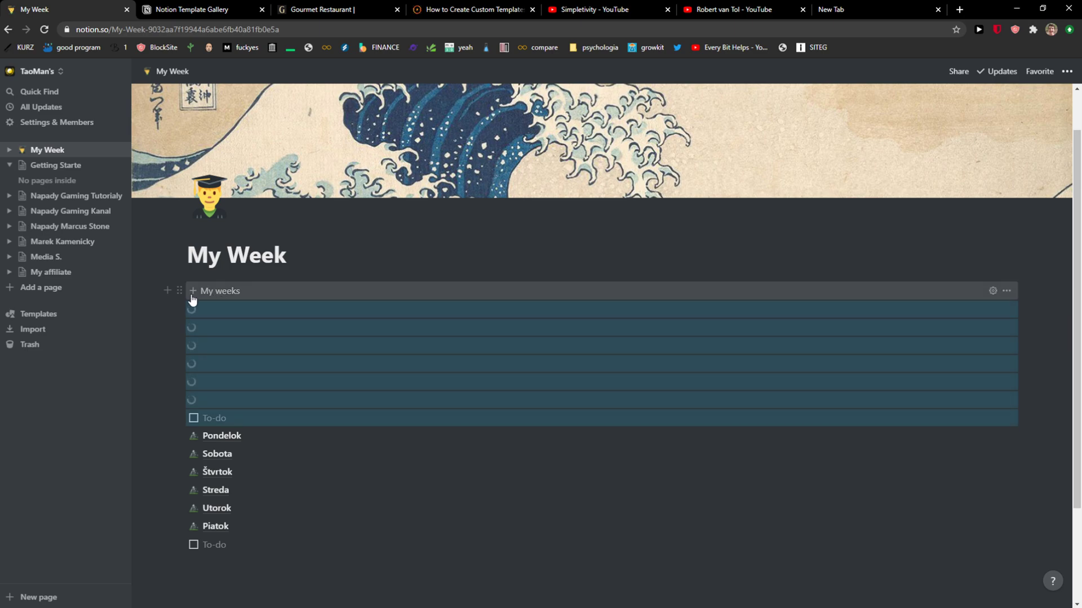
left_click(192, 302)
left_click(55, 150)
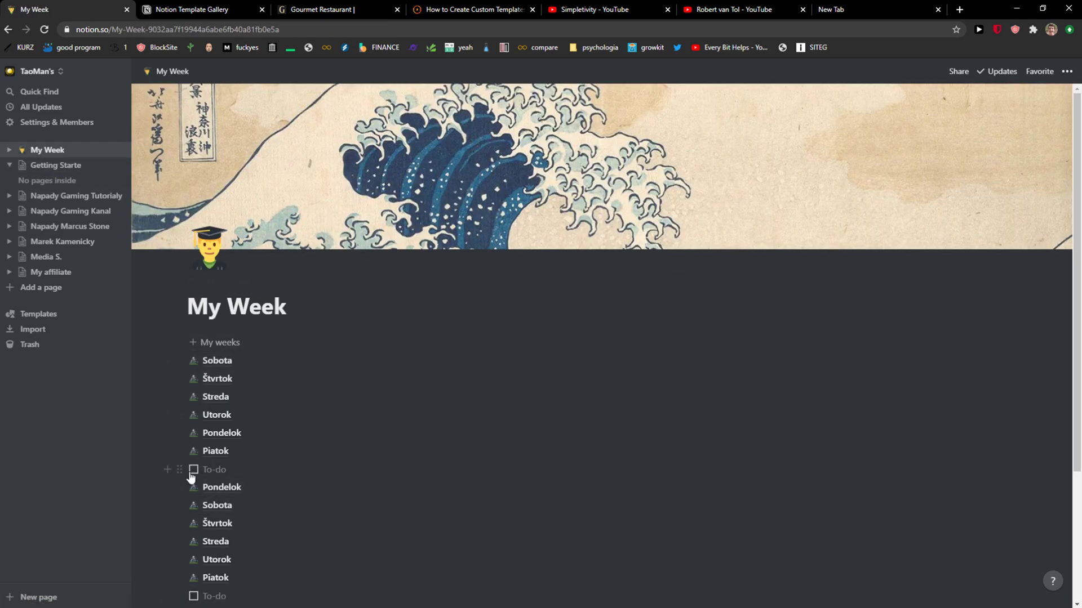
Step: Delete the To-do and Piatok blocks, then move Pondelok and Utorok into the sidebar
scroll(186, 353, "down", 2)
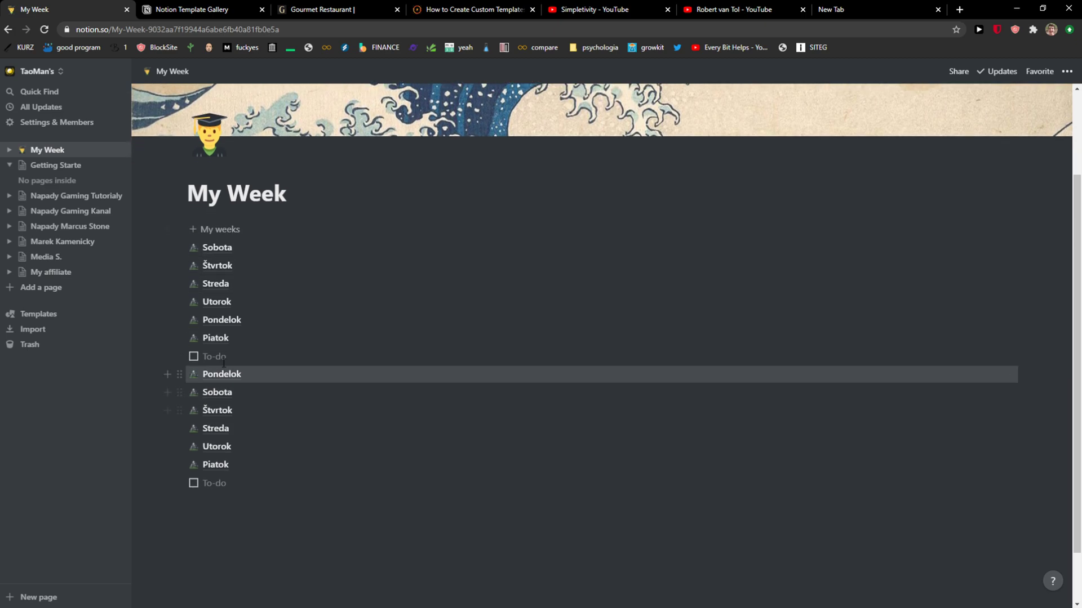
left_click(179, 357)
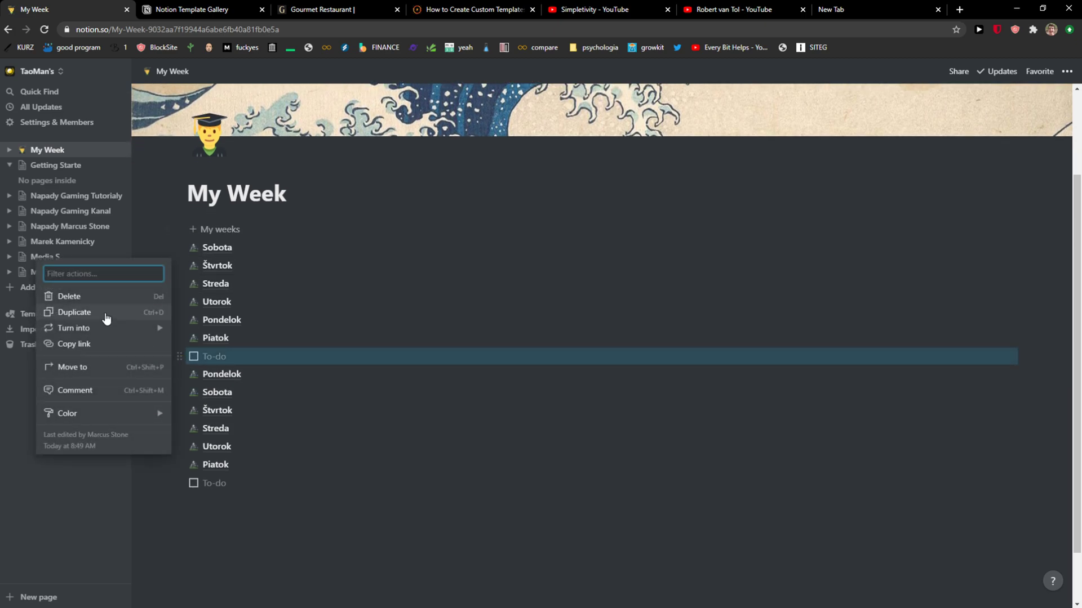
left_click(105, 299)
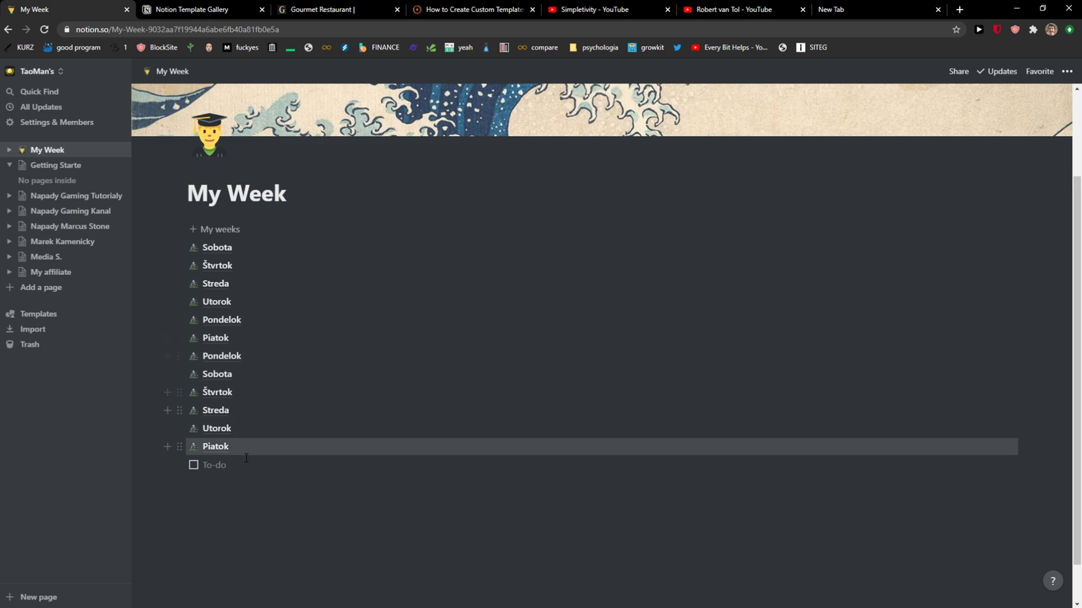
left_click(174, 443)
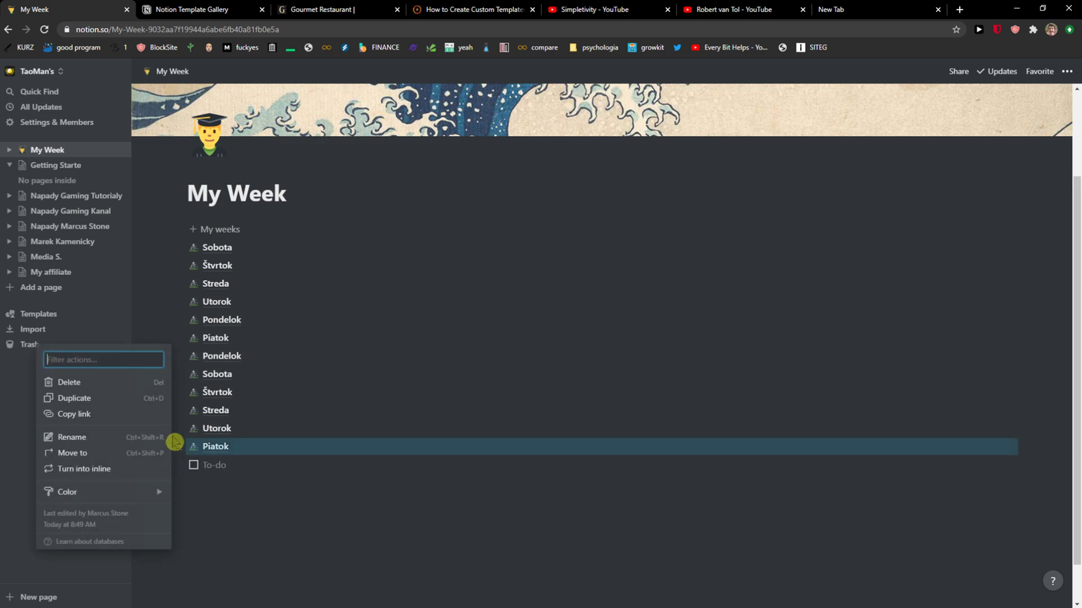
left_click(107, 383)
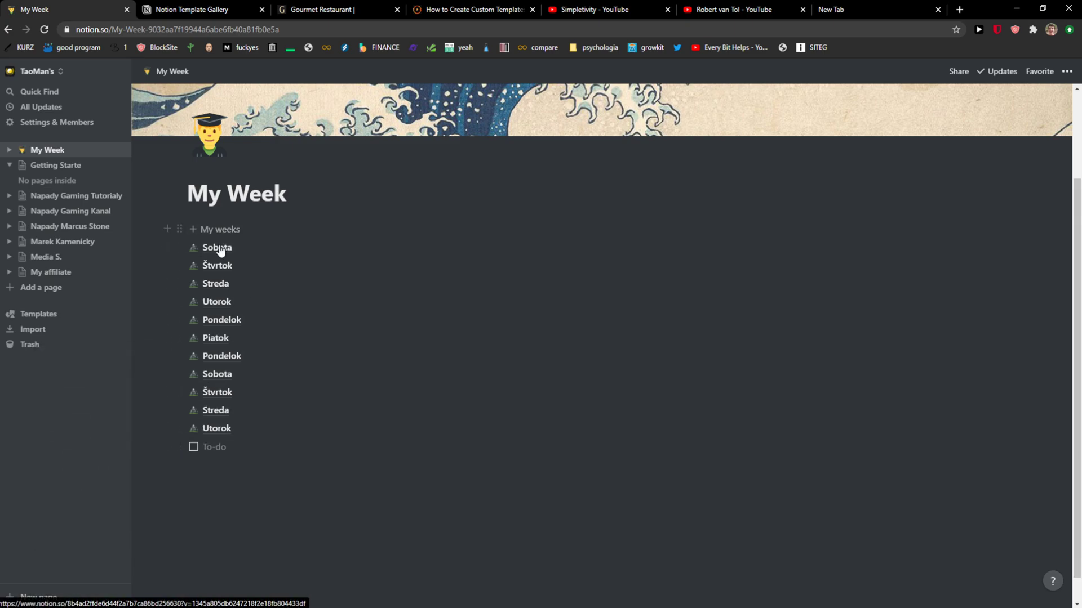
left_click_drag(231, 321, 43, 201)
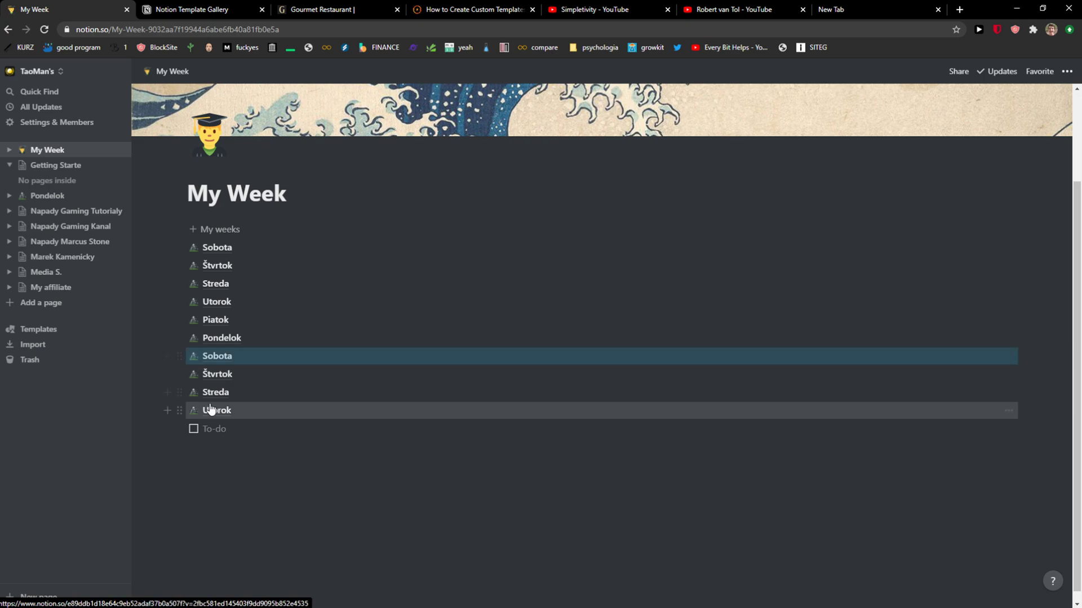
left_click_drag(214, 412, 58, 206)
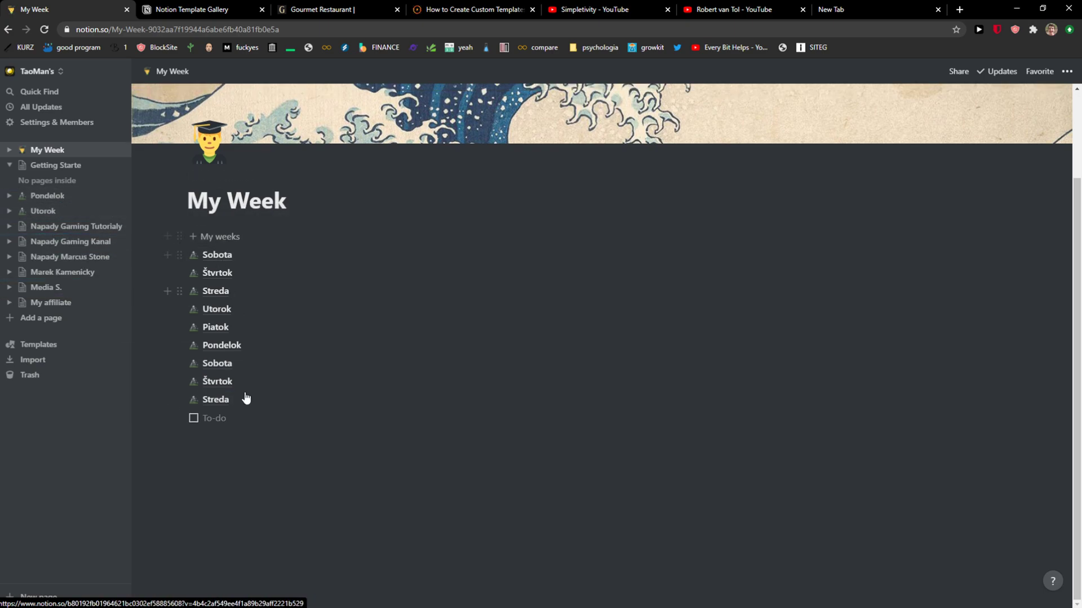
Step: Add an empty inline table below the day list using /tabl
left_click(171, 434)
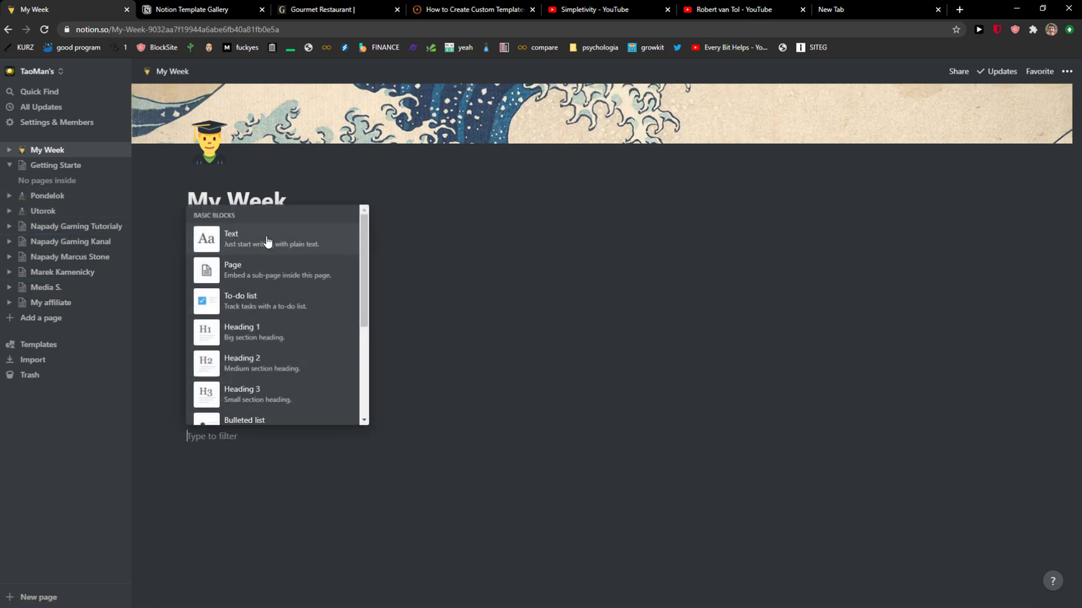
type("ta")
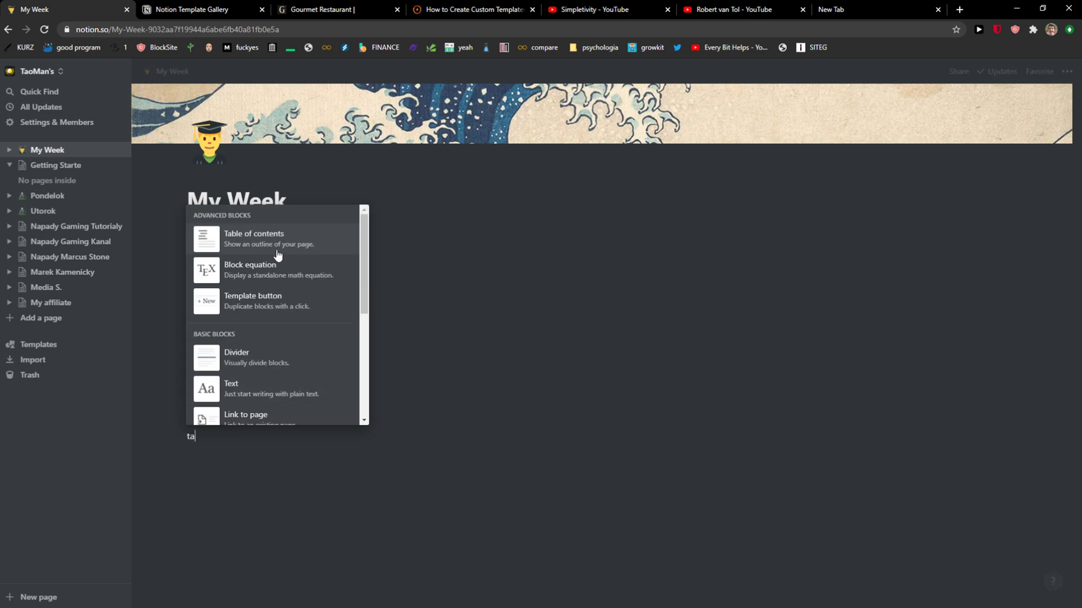
type("bl")
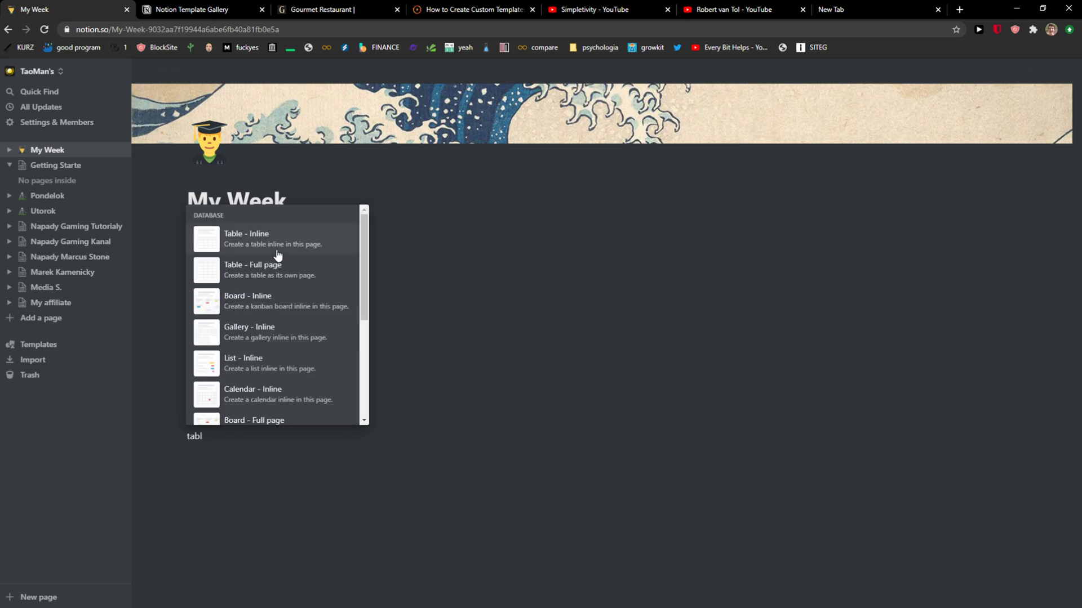
left_click(277, 255)
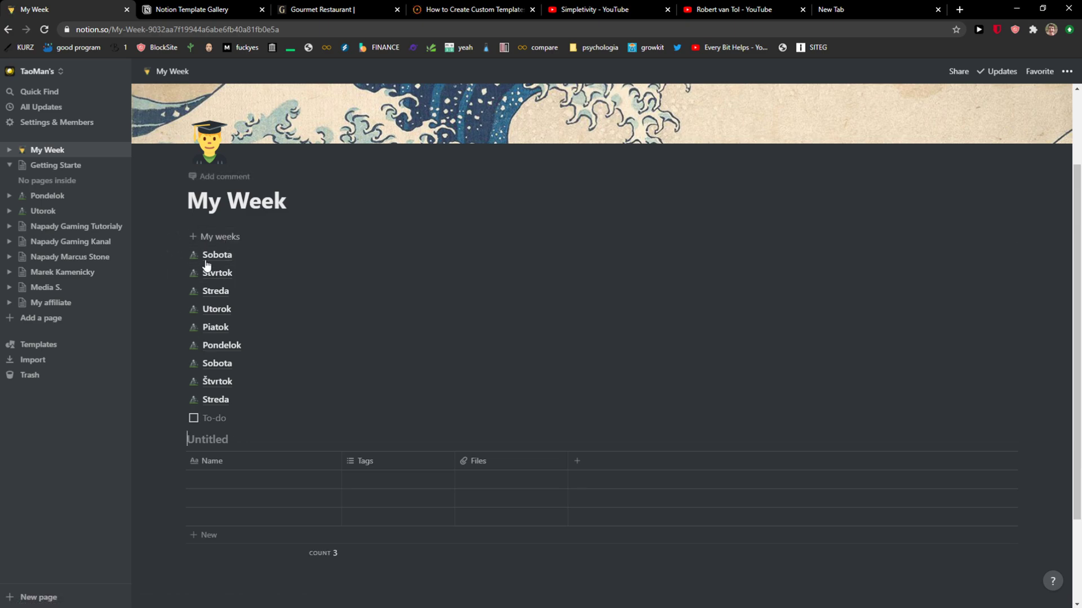
Step: Drag the Streda, Štvrtok, Piatok and Sobota links into the sidebar
left_click_drag(211, 294, 85, 224)
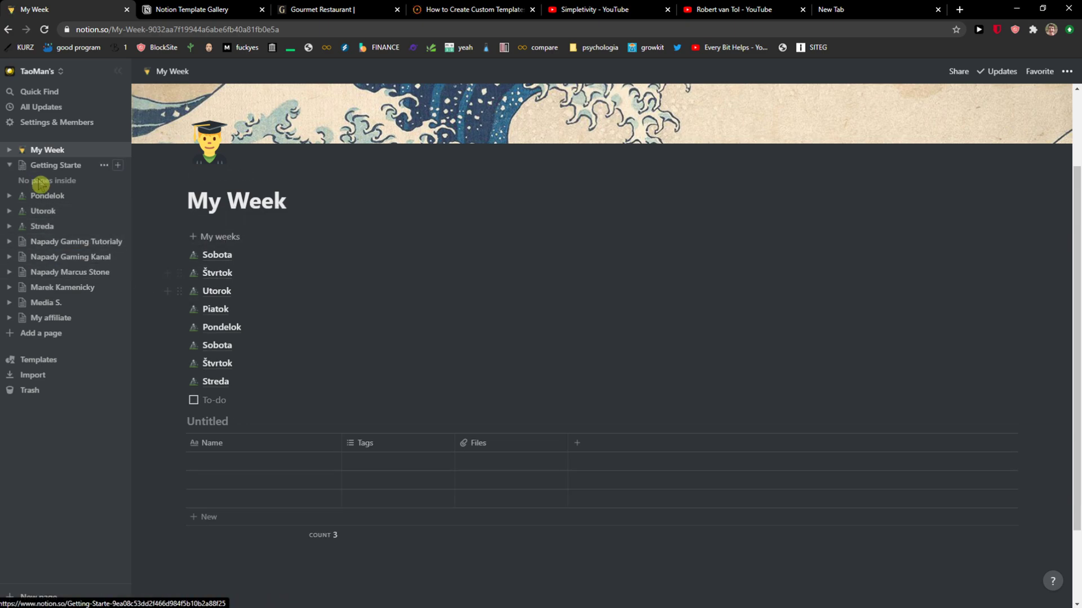
left_click_drag(216, 273, 40, 239)
left_click_drag(221, 290, 79, 252)
left_click_drag(217, 254, 68, 267)
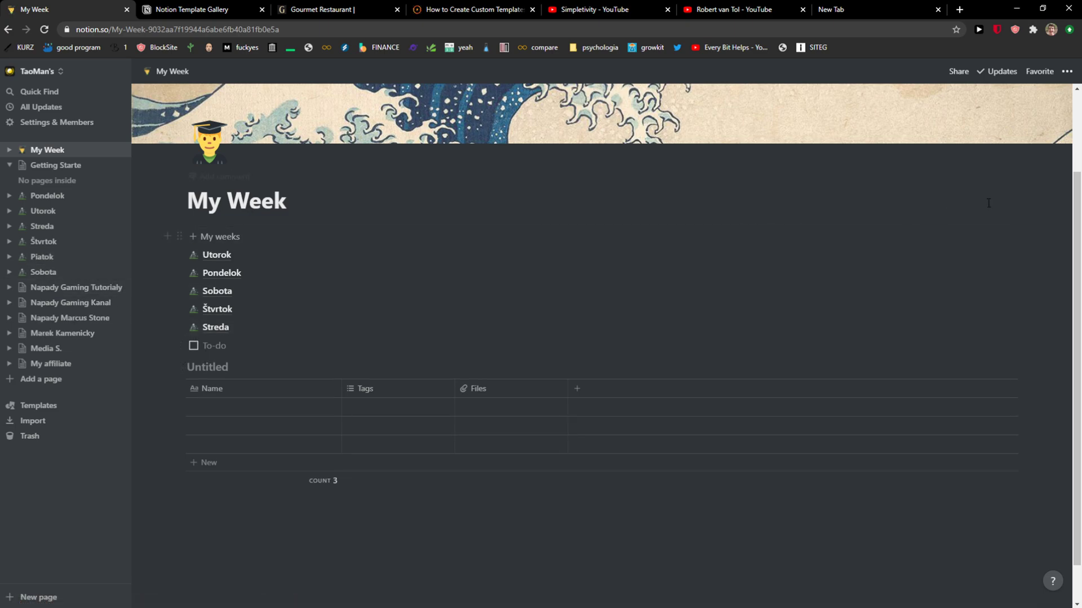
Step: Move the Untitled inline table into the My weeks template, above the To-do block
left_click(996, 237)
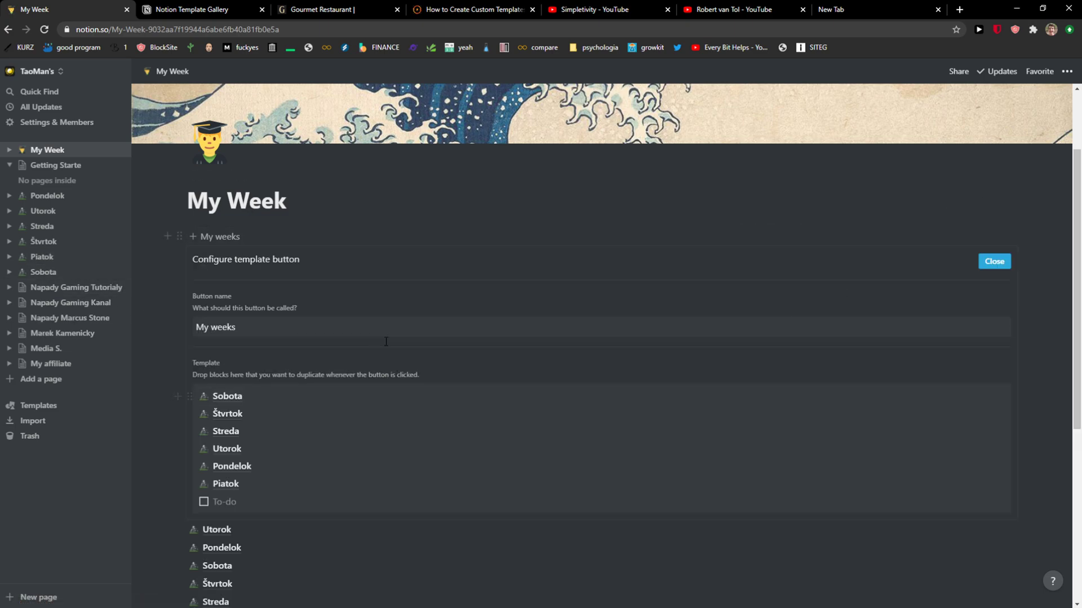
scroll(386, 342, "down", 4)
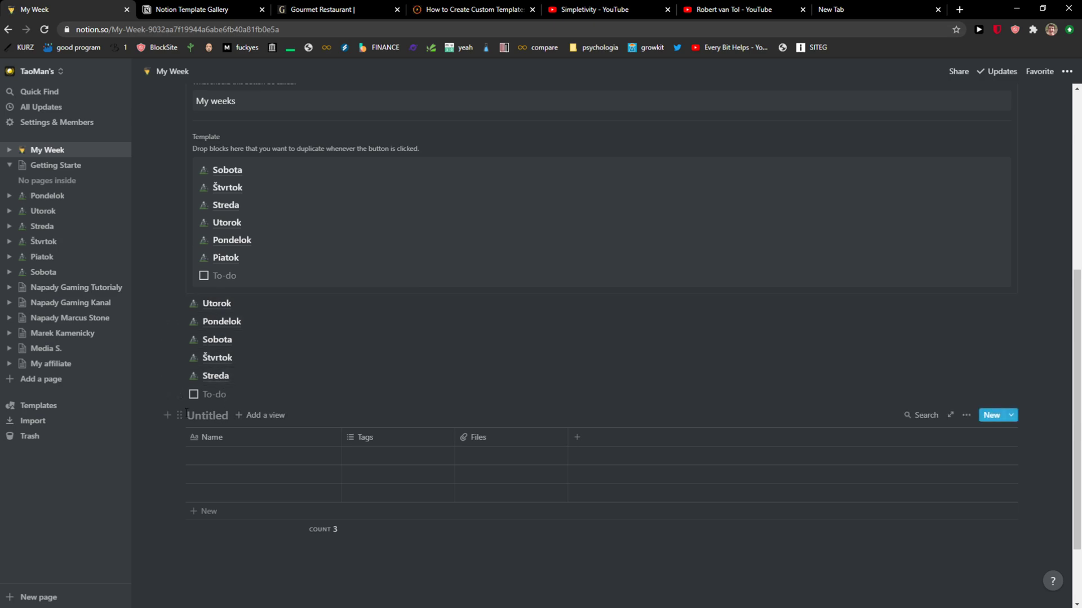
left_click_drag(203, 381, 269, 277)
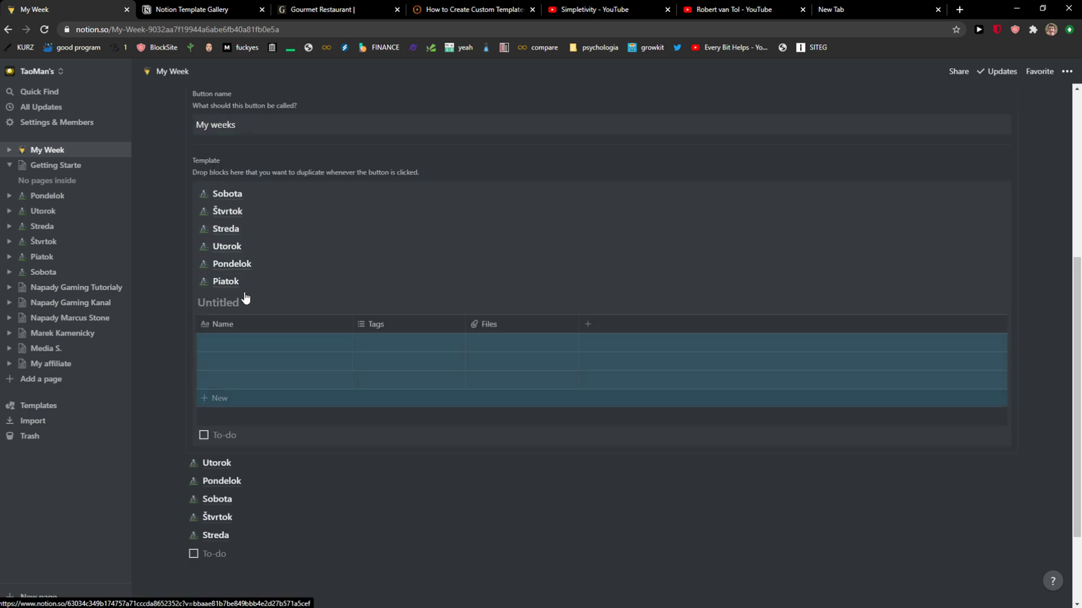
scroll(196, 365, "down", 1)
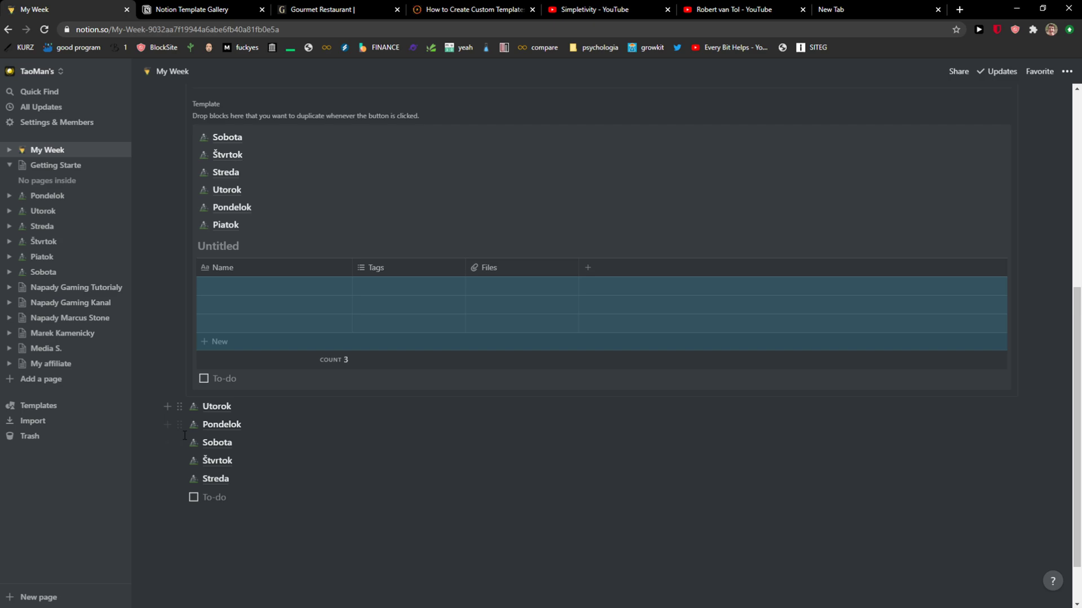
scroll(601, 263, "up", 2)
left_click(994, 117)
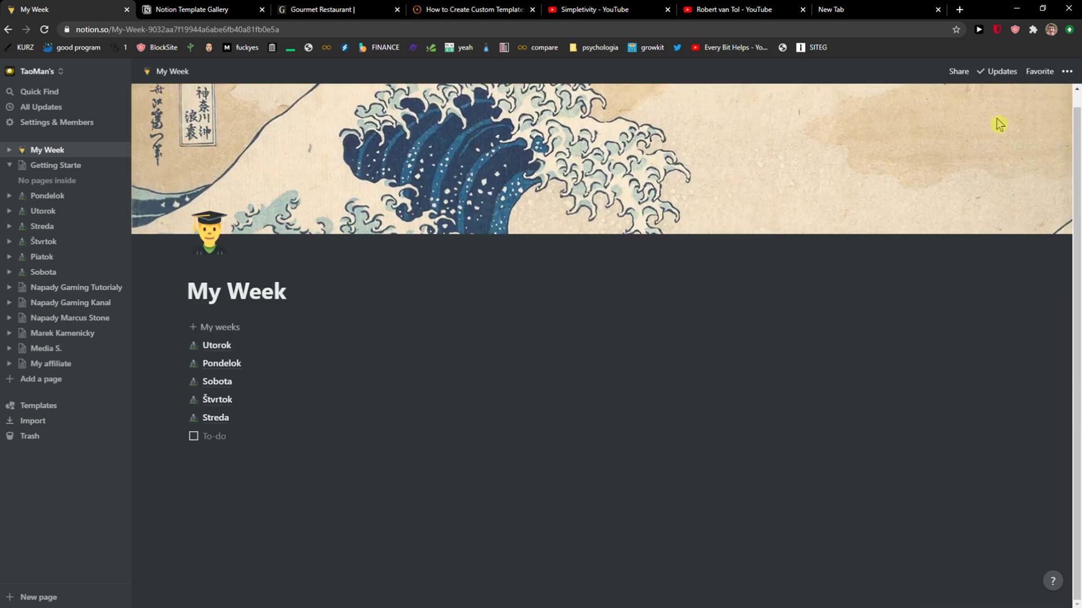
Step: Insert the My weeks template blocks once and check that the new Sobota page opens
left_click(193, 330)
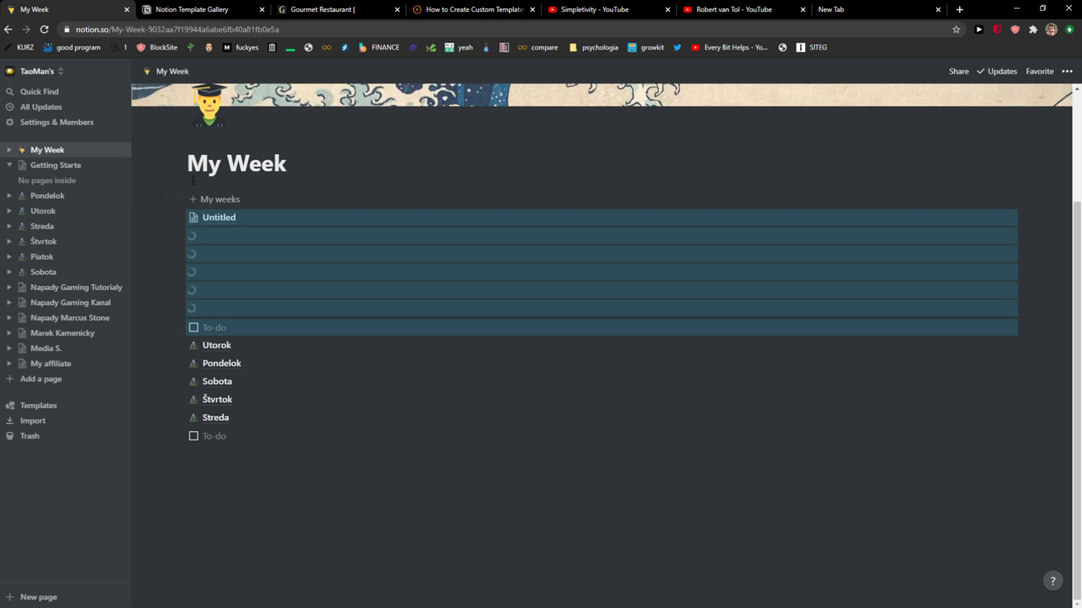
left_click(203, 304)
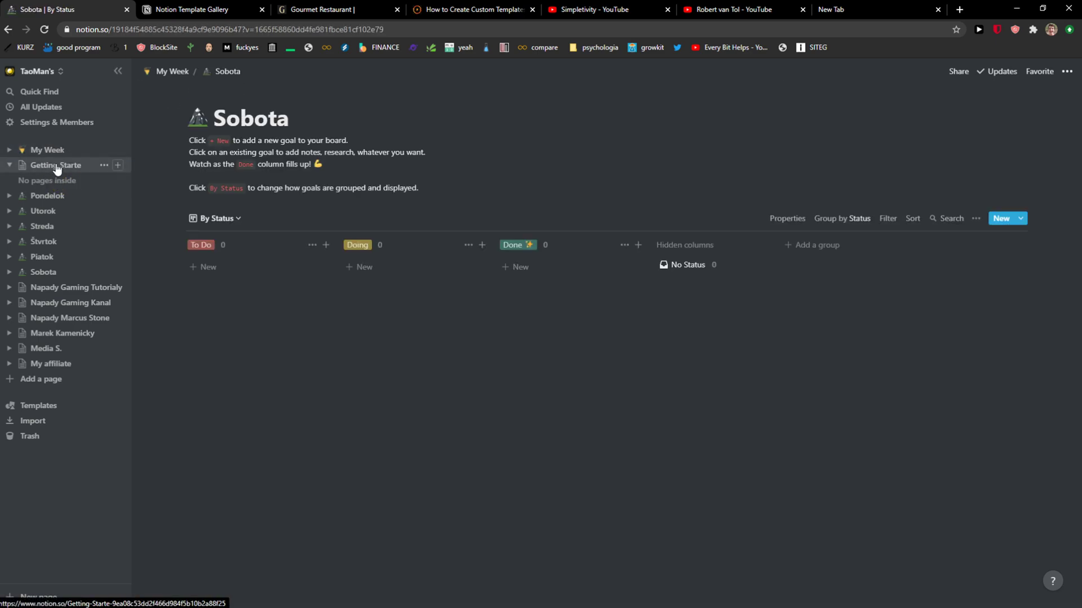
left_click(47, 150)
Step: Insert two more sets of template blocks, then open Sobota and return to My Week
scroll(179, 405, "down", 1)
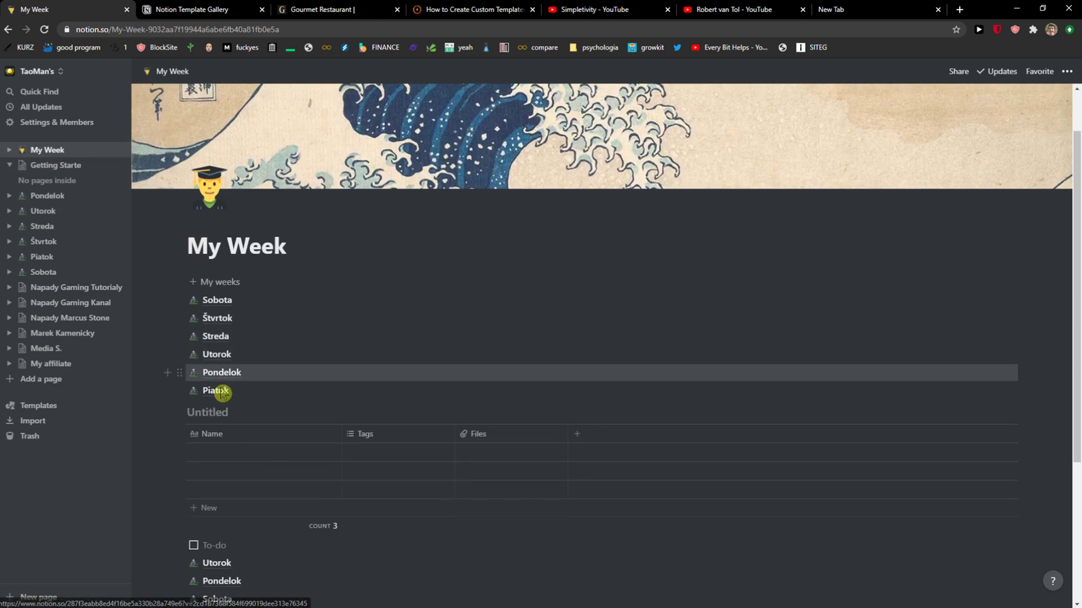
scroll(191, 372, "down", 4)
scroll(193, 358, "up", 5)
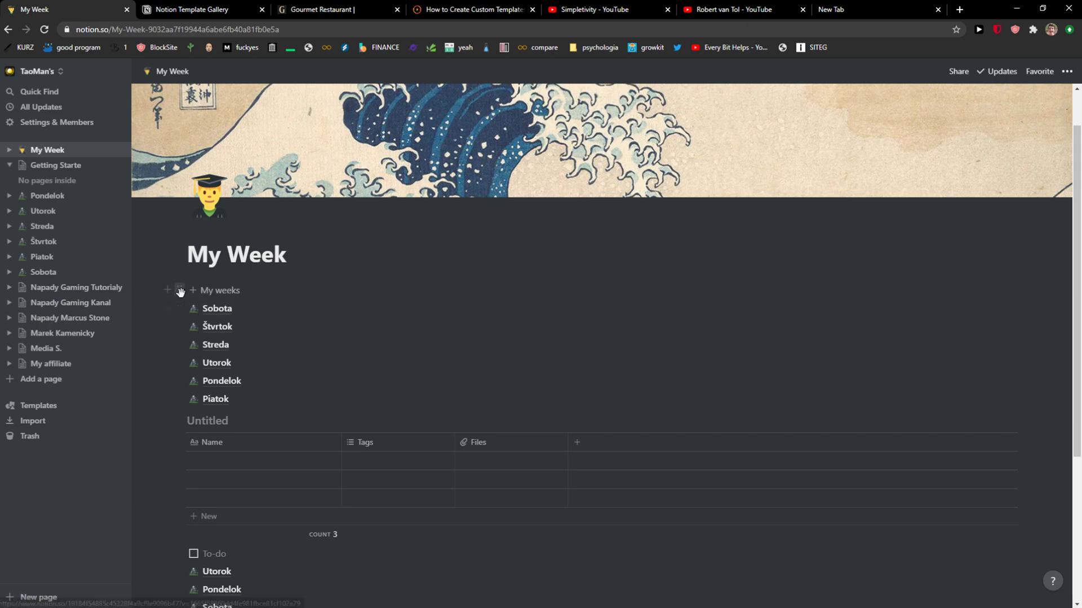
left_click(198, 292)
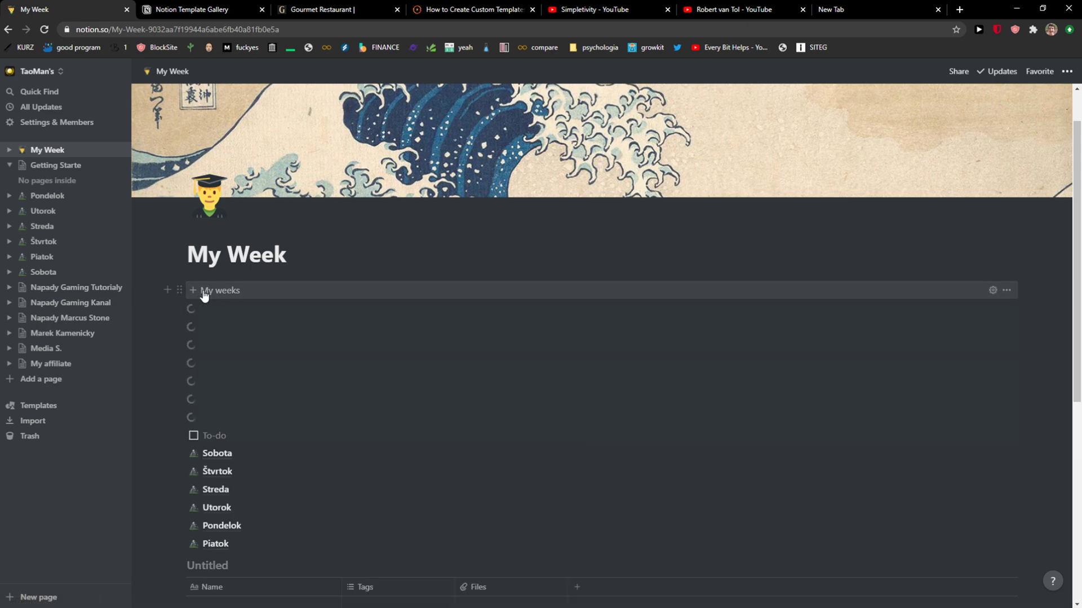
left_click(195, 291)
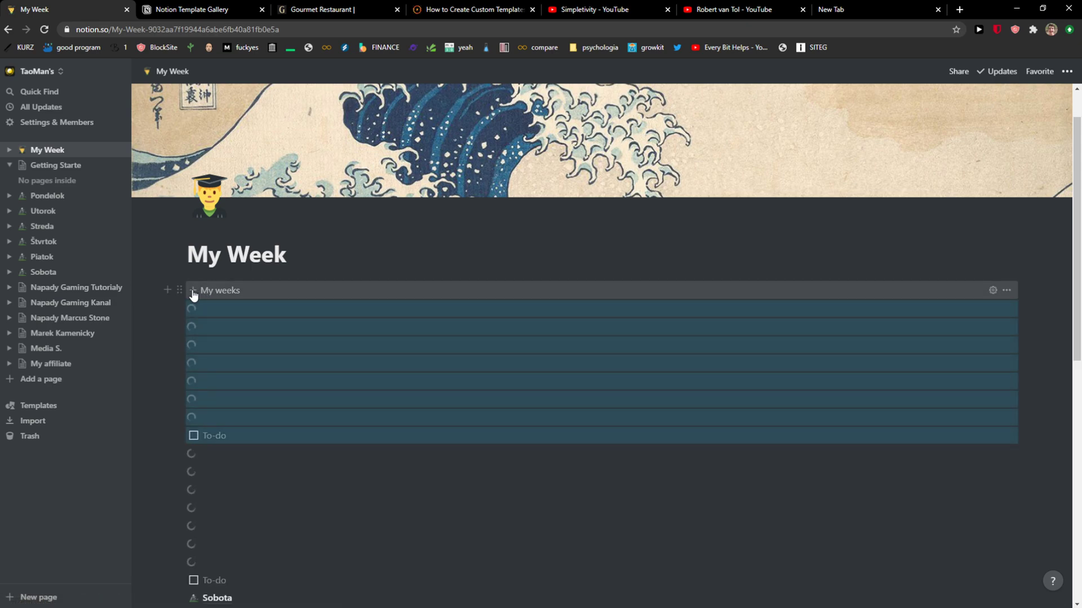
left_click(213, 329)
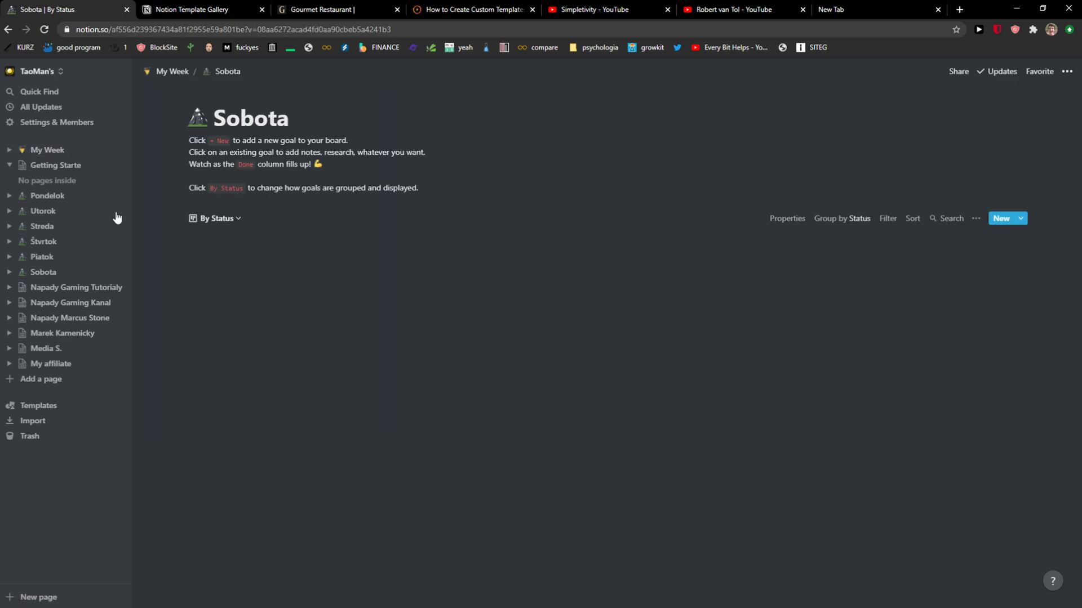
left_click(46, 150)
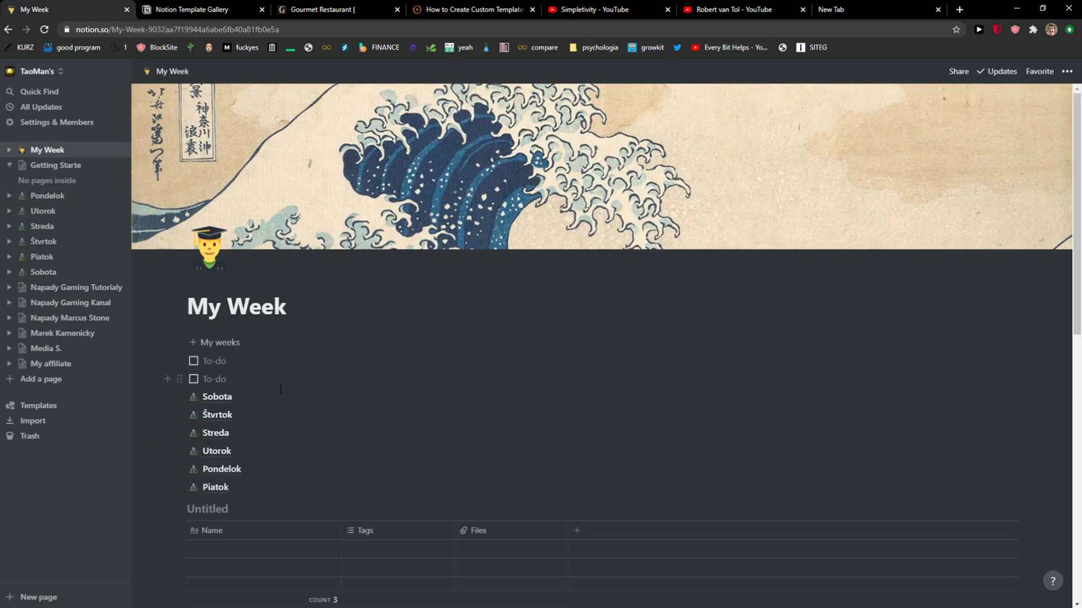